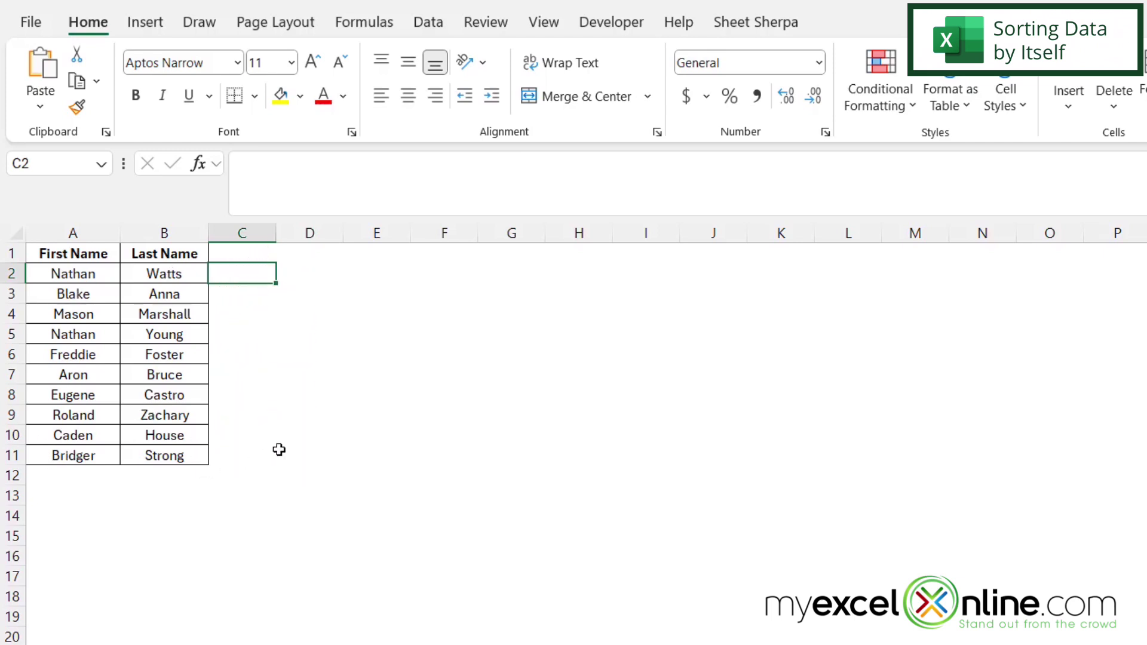
# Step: Select the last names in B2:B11 and request an A to Z sort from the Data tab
pyautogui.moveTo(151, 275); pyautogui.dragTo(183, 457)
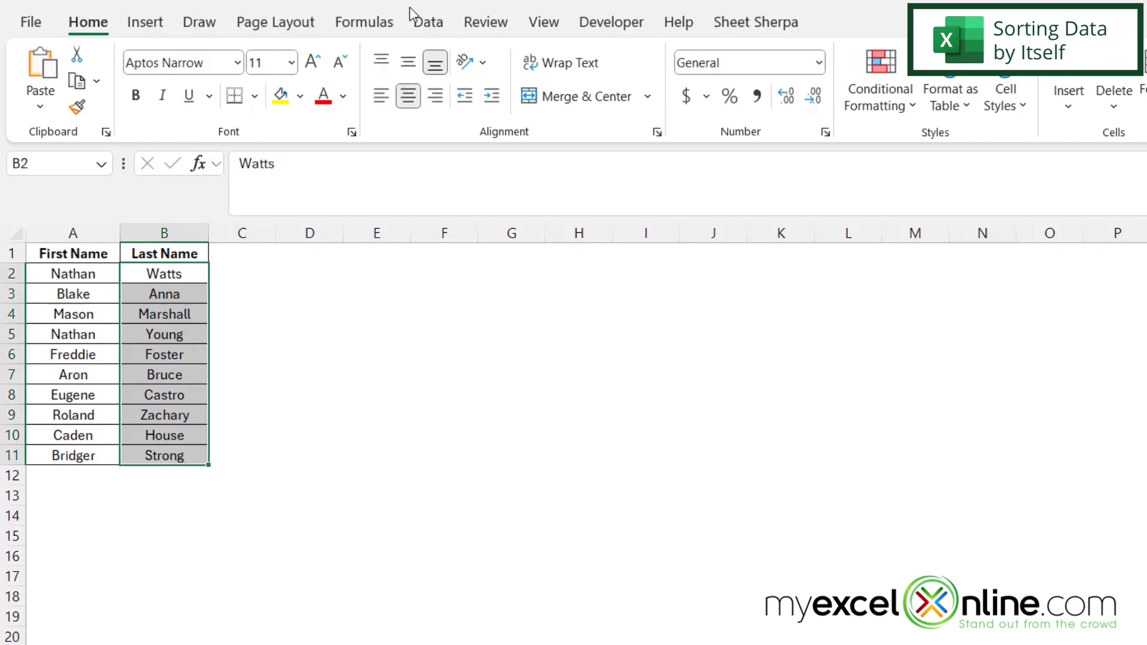
pyautogui.click(429, 24)
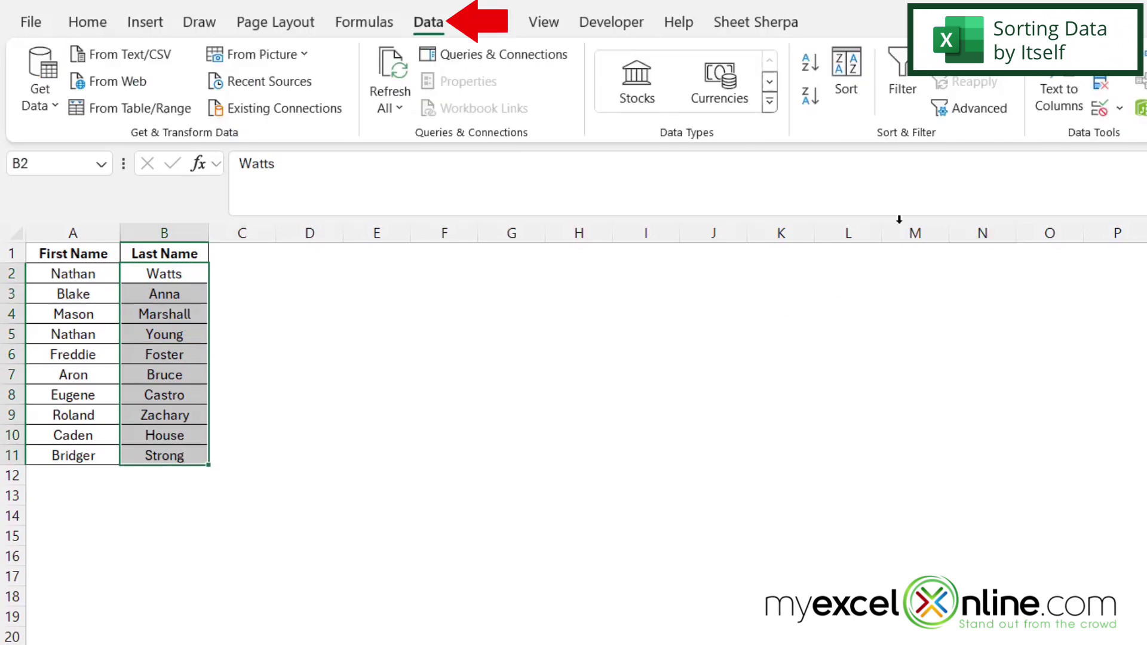
pyautogui.click(810, 65)
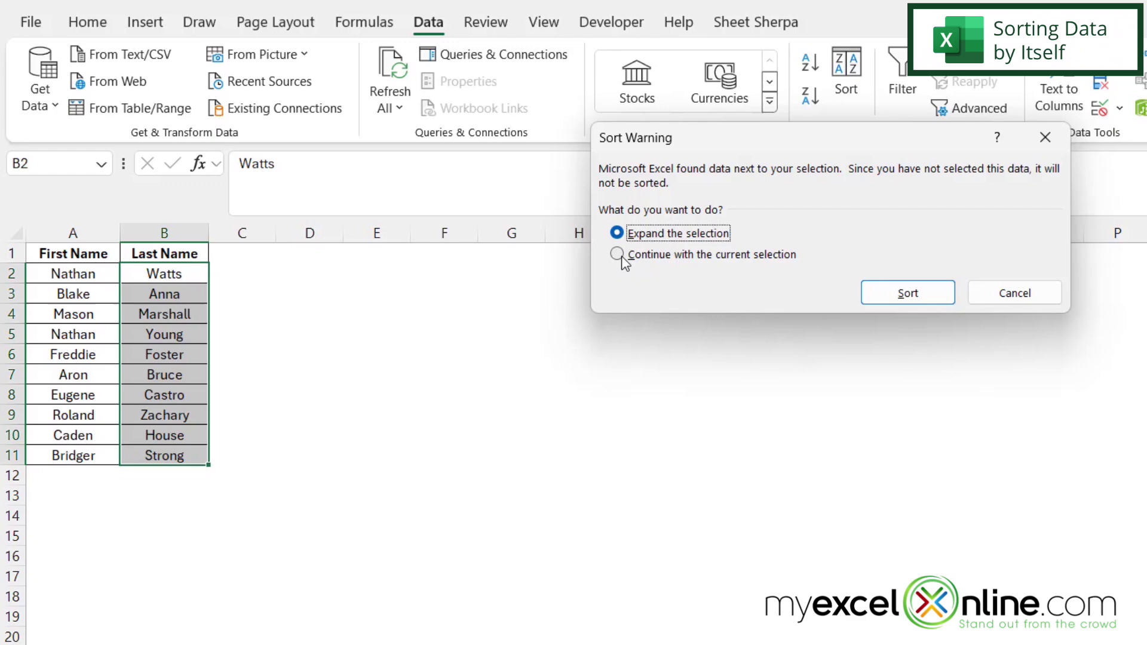
# Step: Sort just the selected Last Name cells A to Z without expanding the selection
pyautogui.click(651, 258)
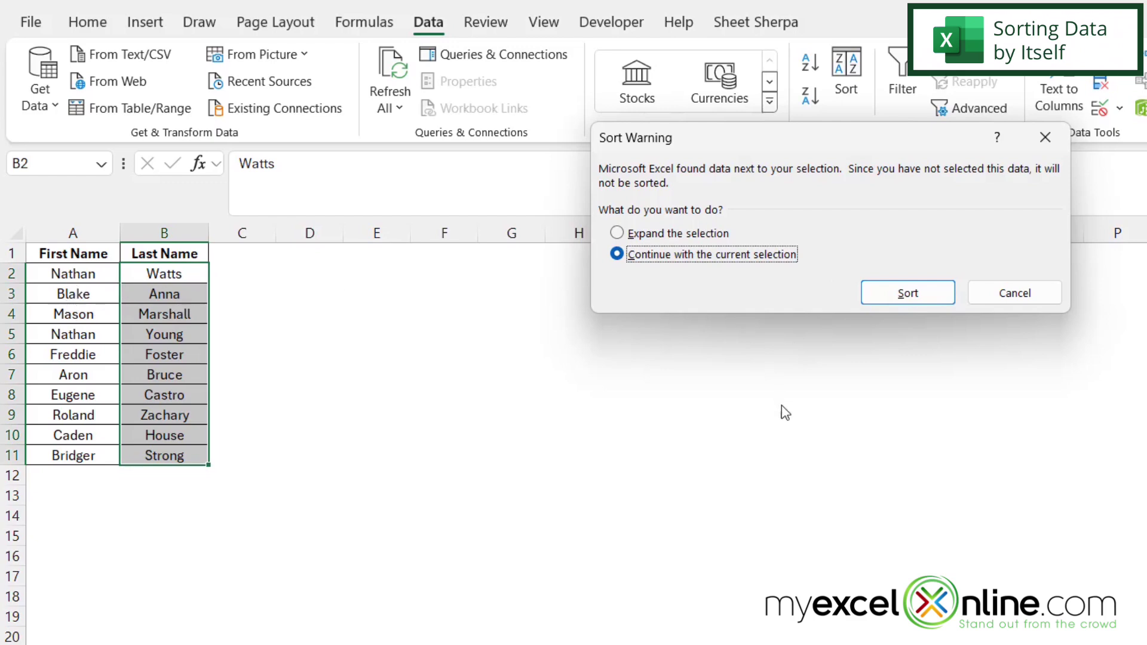
pyautogui.click(900, 295)
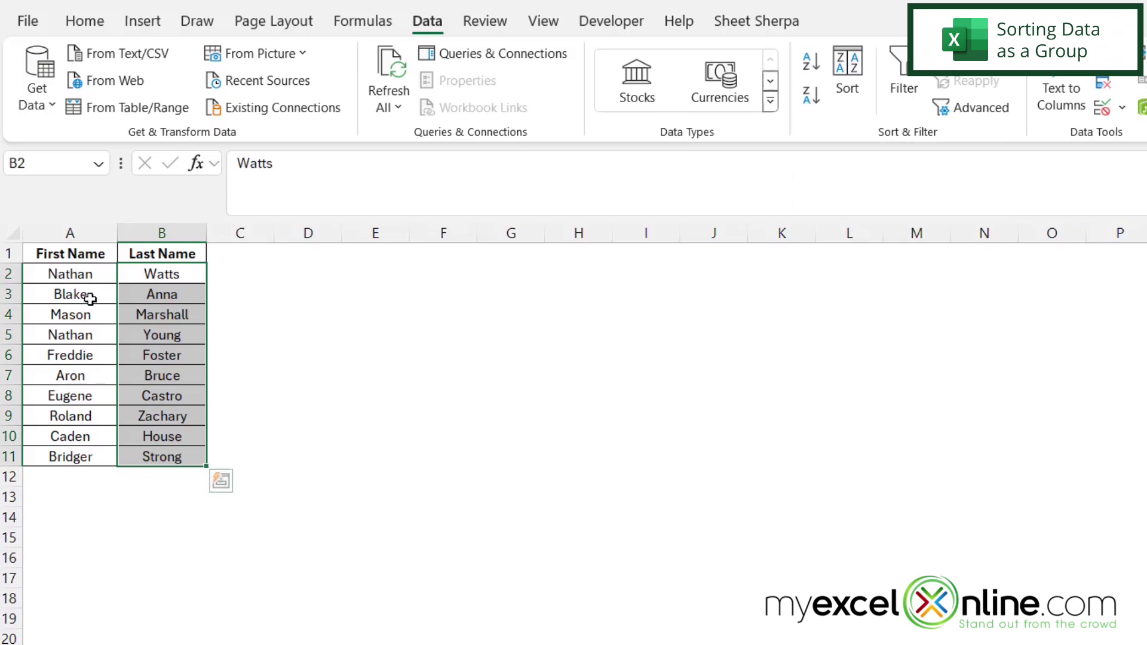
# Step: Sort B2:B11 A to Z with the selection expanded so first names move with surnames
pyautogui.click(814, 63)
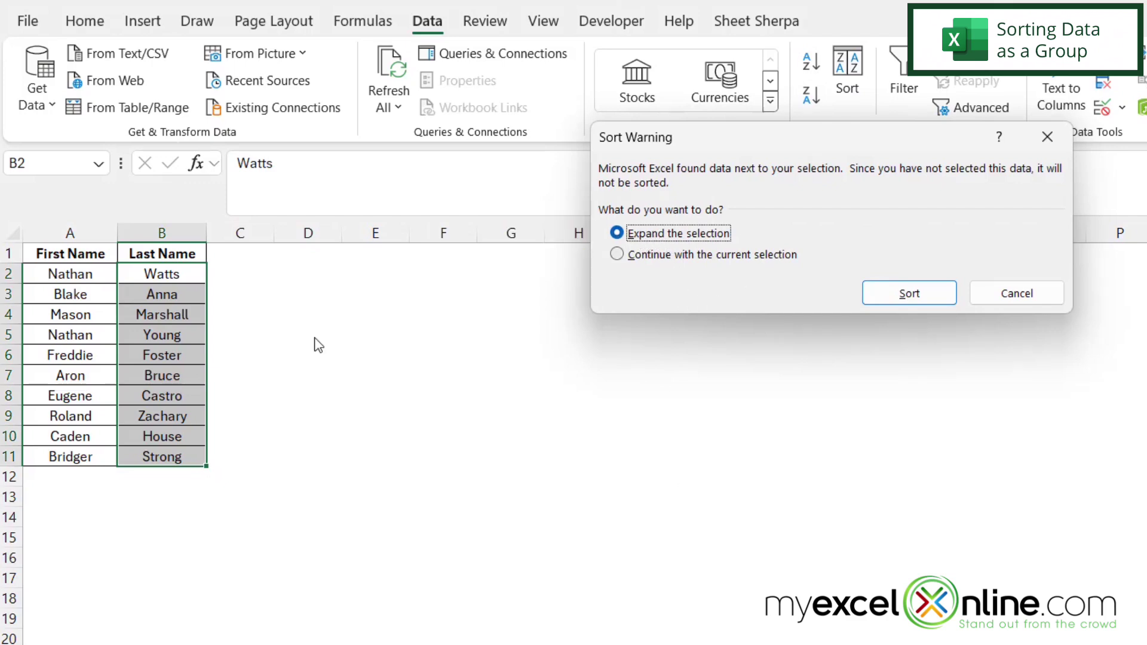
pyautogui.click(908, 295)
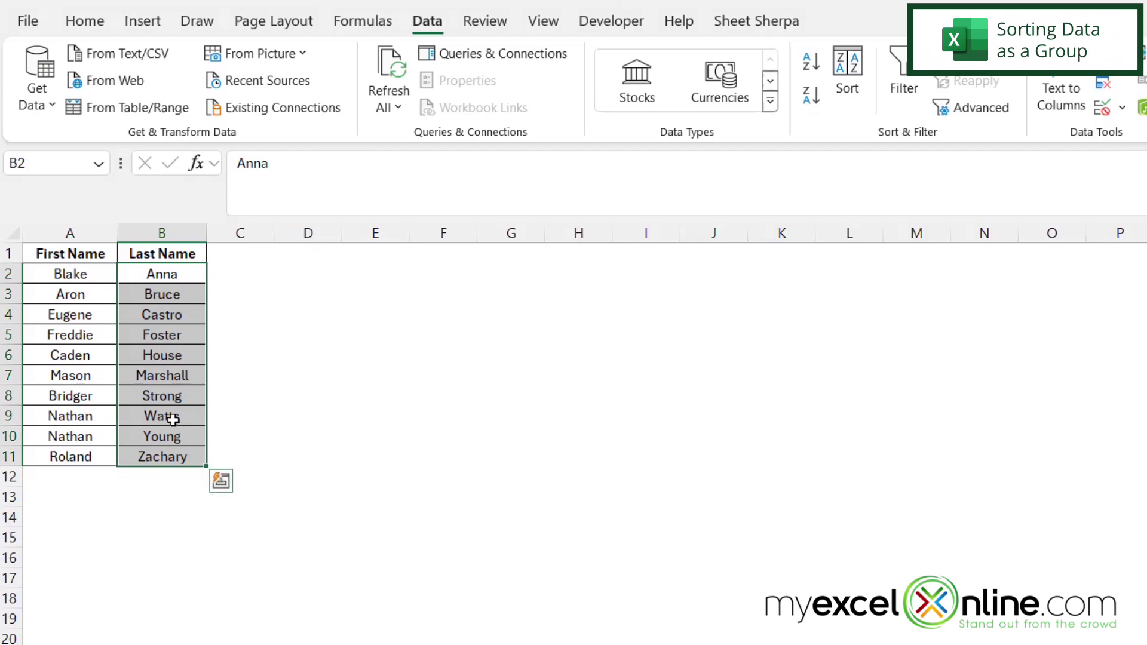